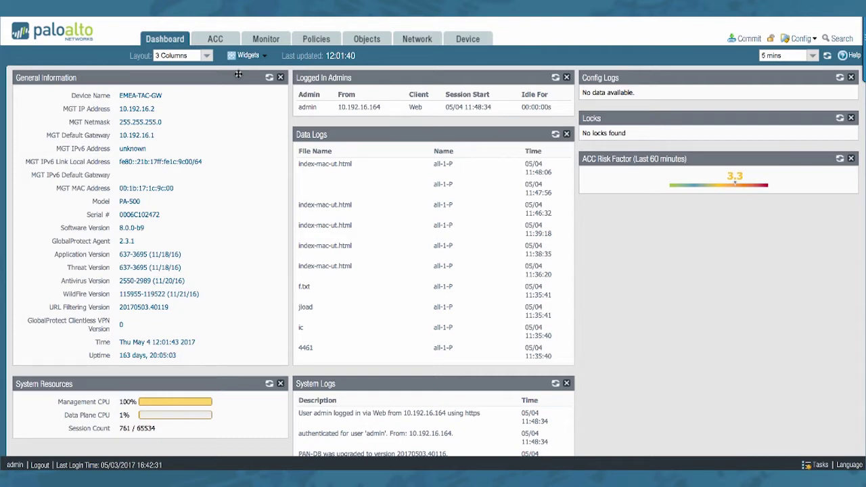
Change the name of the allow-all security policy rule and commit the configuration
left_click(304, 41)
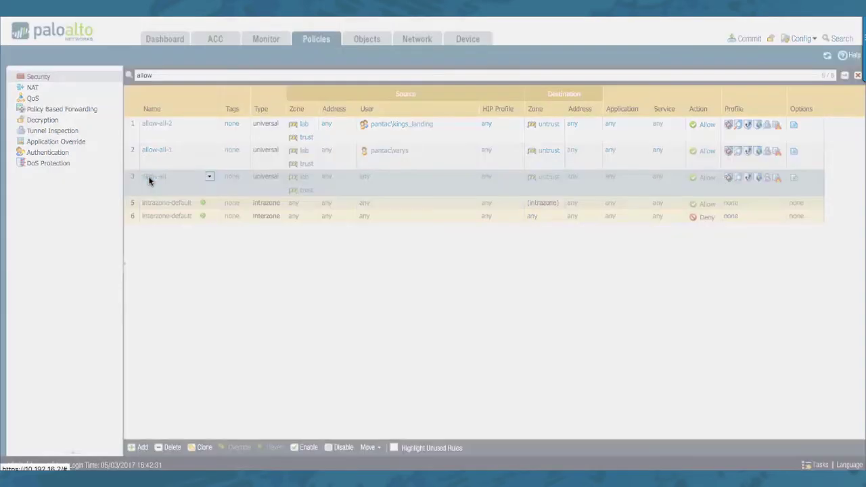
left_click(245, 176)
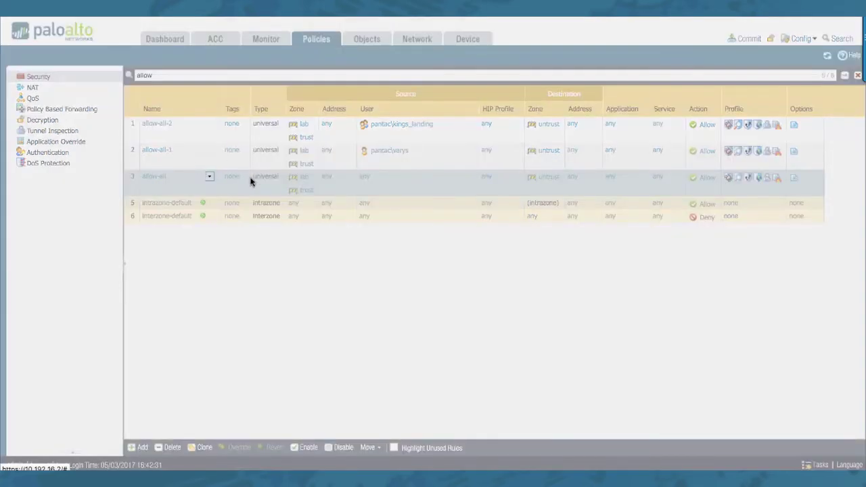
double_click(250, 182)
left_click(631, 166)
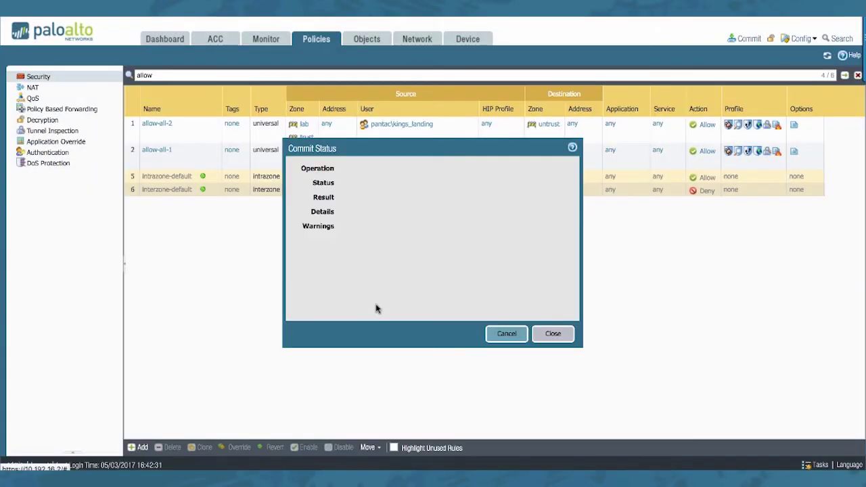
Change the name of the allow-all-1 security policy rule and commit all changes
double_click(165, 148)
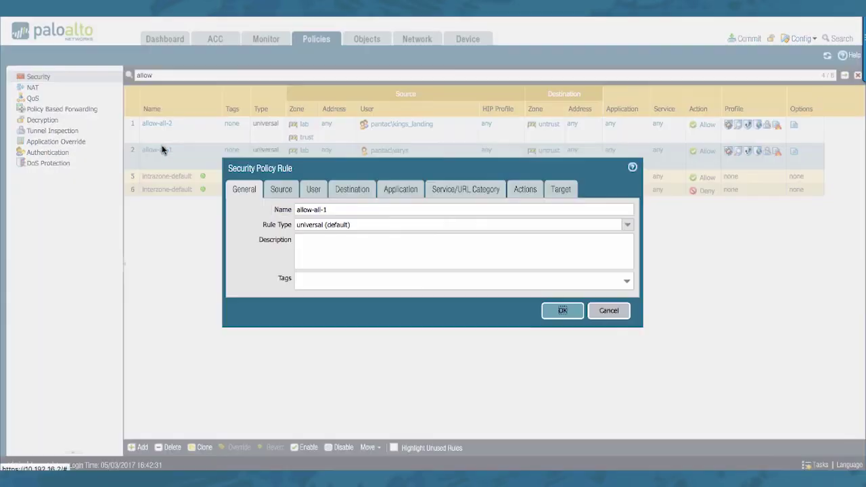
left_click(560, 311)
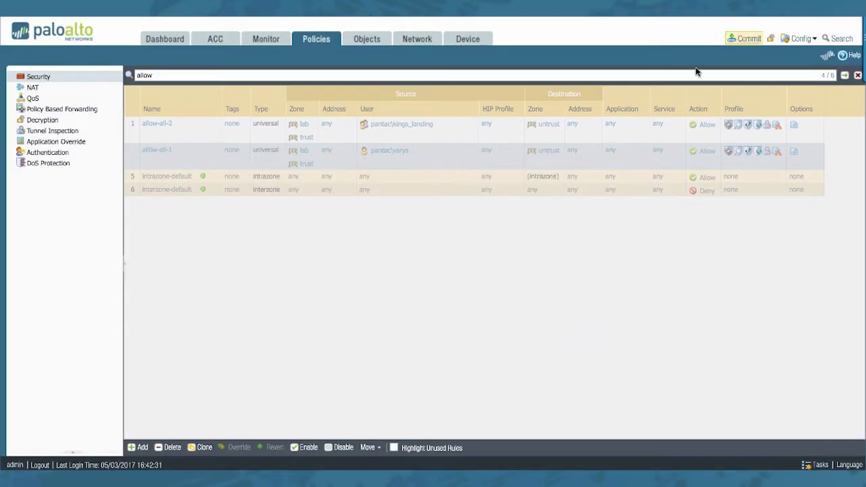
left_click(744, 39)
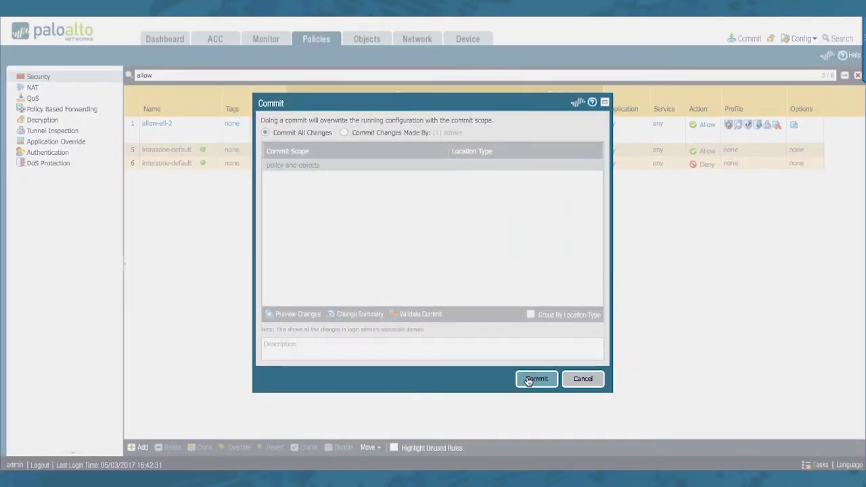
left_click(535, 379)
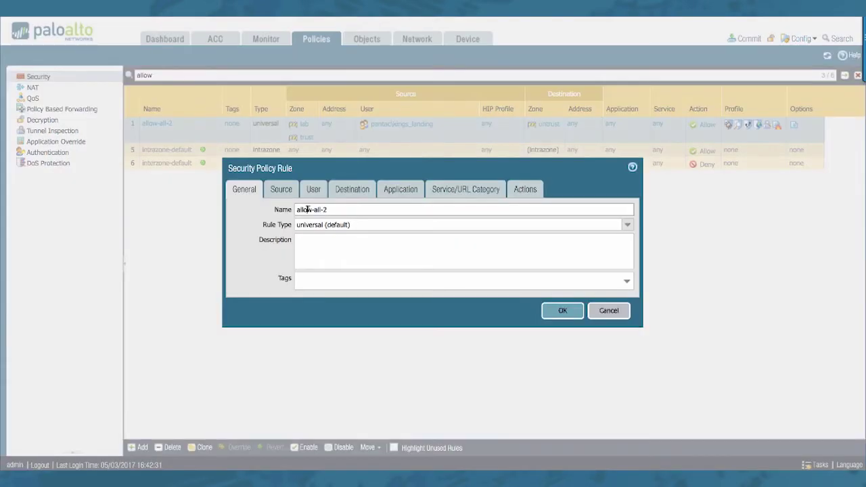
Rename the allow-all-2 security policy rule to all0w-all-2, commit all changes and dismiss the commit status
left_click(557, 314)
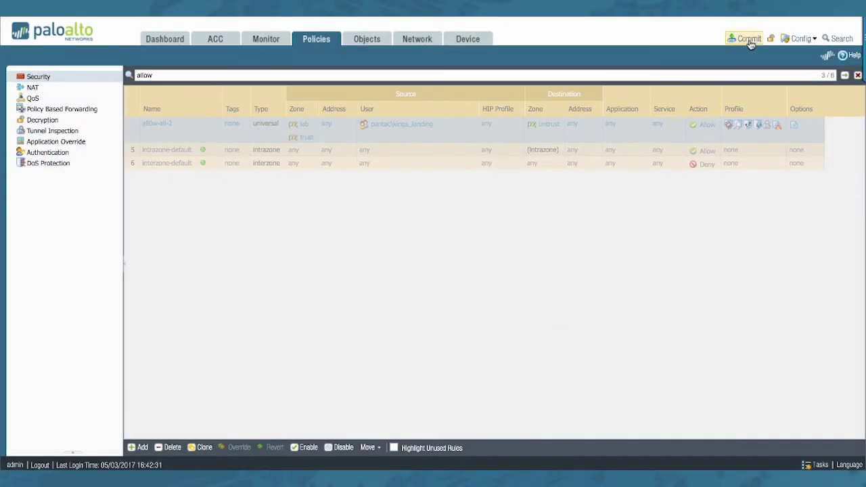
left_click(747, 39)
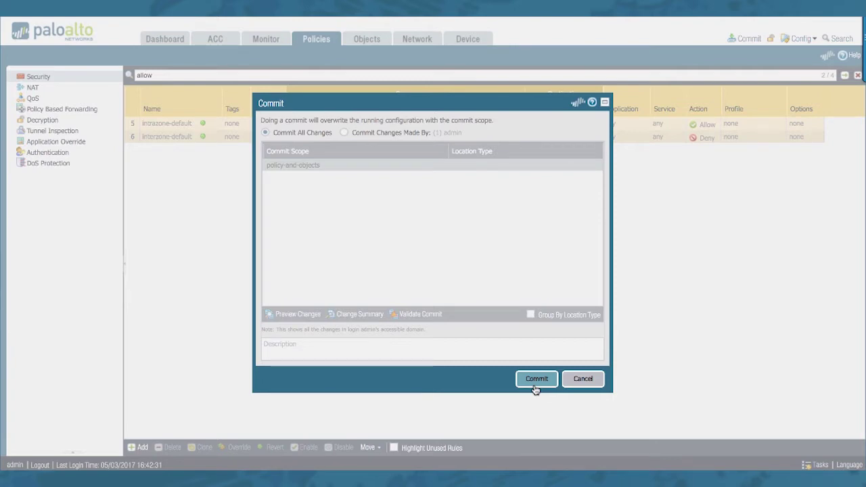
left_click(535, 385)
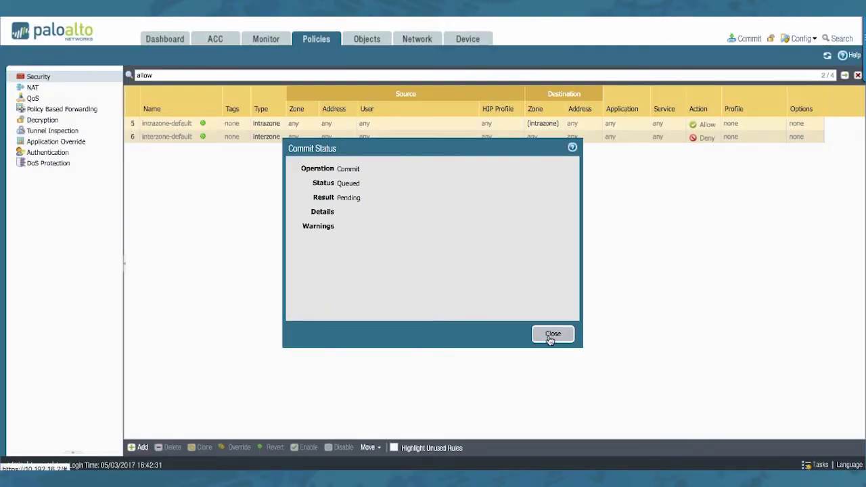
left_click(552, 334)
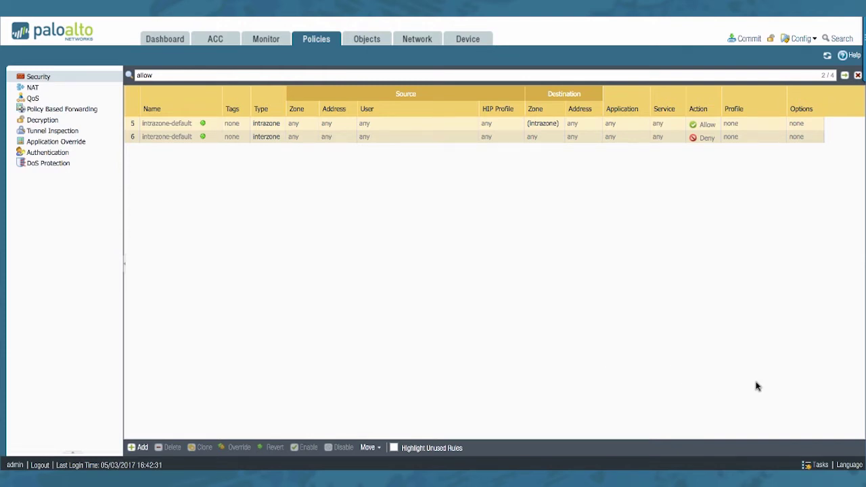
Clear the commit queue in the Task Manager and stop the commit job that is still processing
left_click(820, 466)
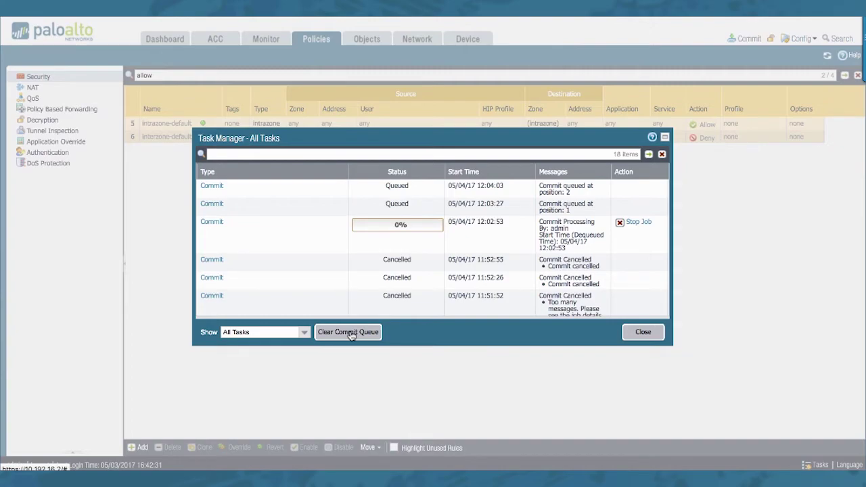
left_click(350, 333)
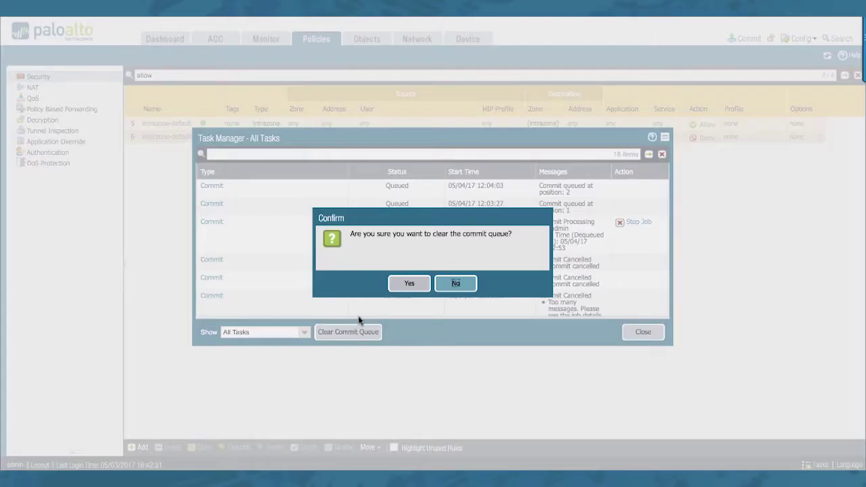
left_click(408, 284)
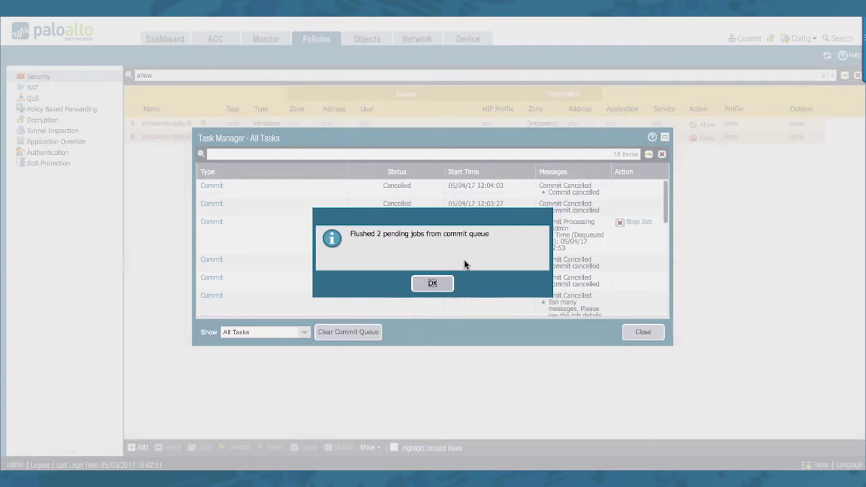
left_click(435, 283)
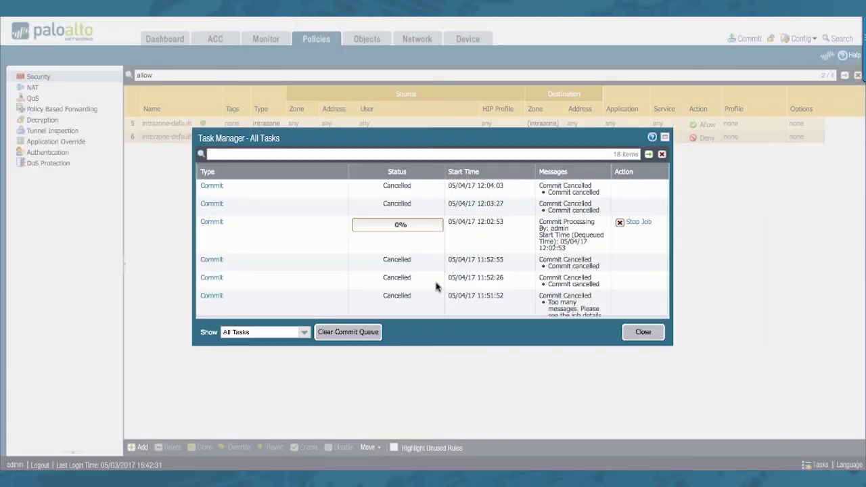
left_click(631, 224)
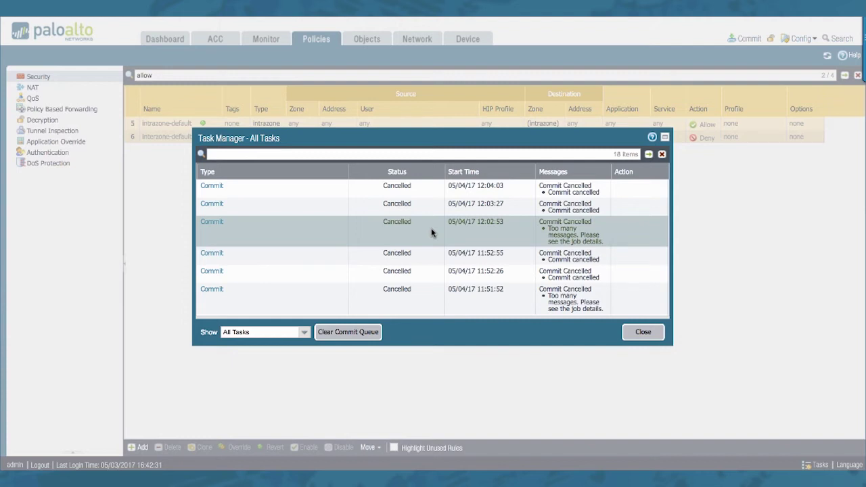
left_click(629, 334)
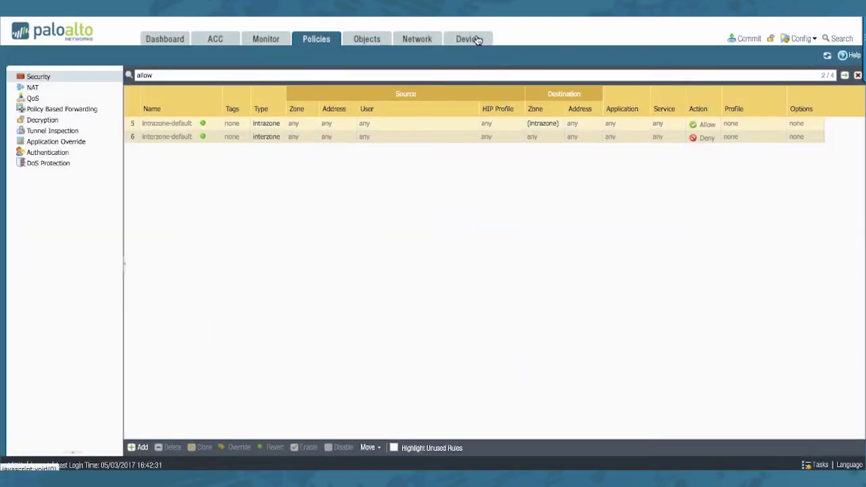
Revert the device's candidate configuration to the running configuration
left_click(477, 40)
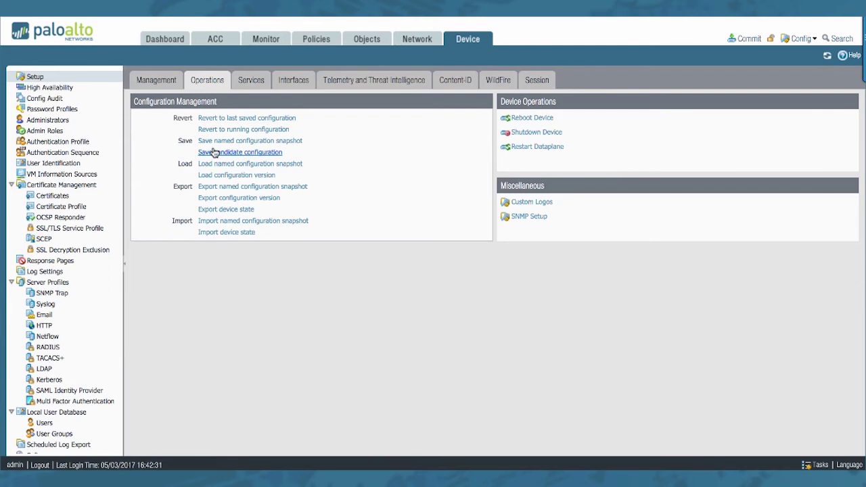
left_click(224, 130)
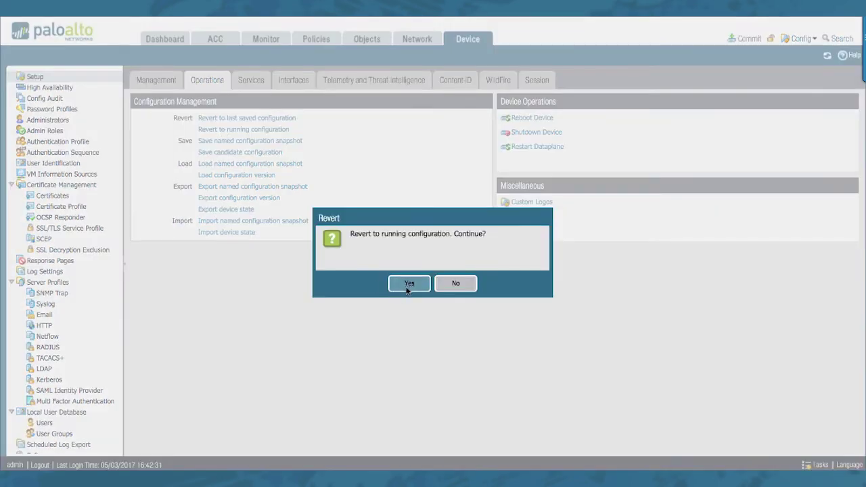
left_click(408, 284)
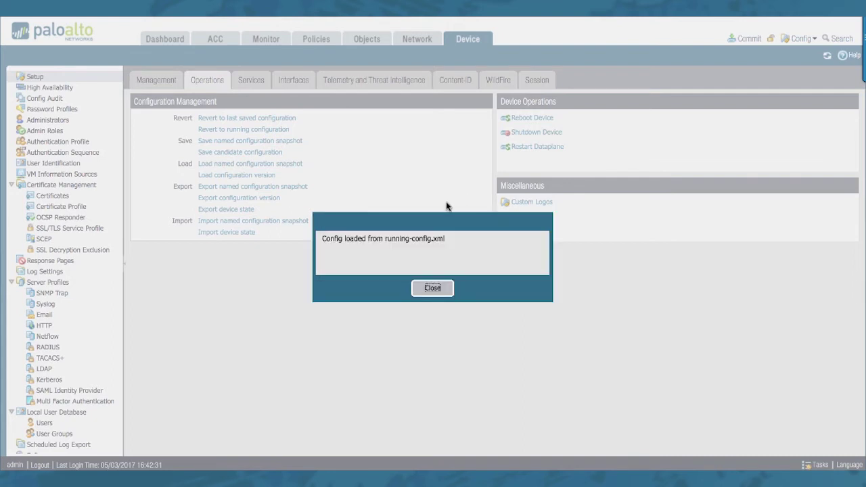
left_click(433, 290)
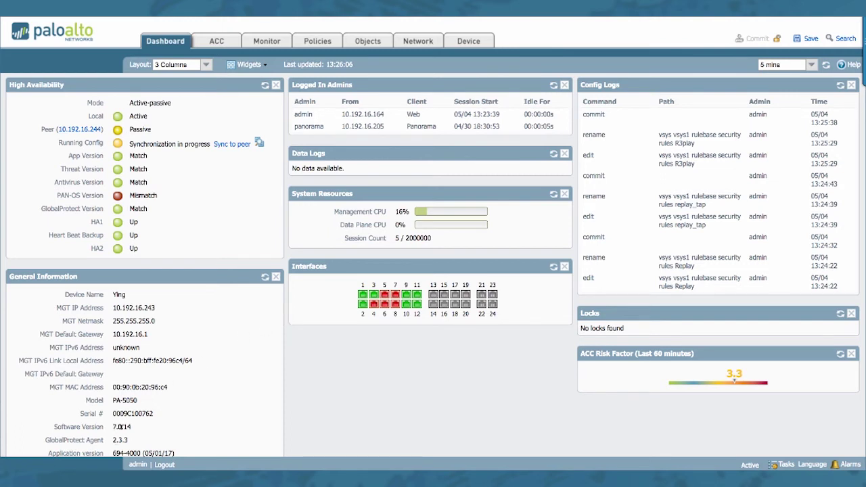
Check the software version in the General Information of the PA-5050 firewall
left_click_drag(130, 425, 112, 425)
left_click(141, 428)
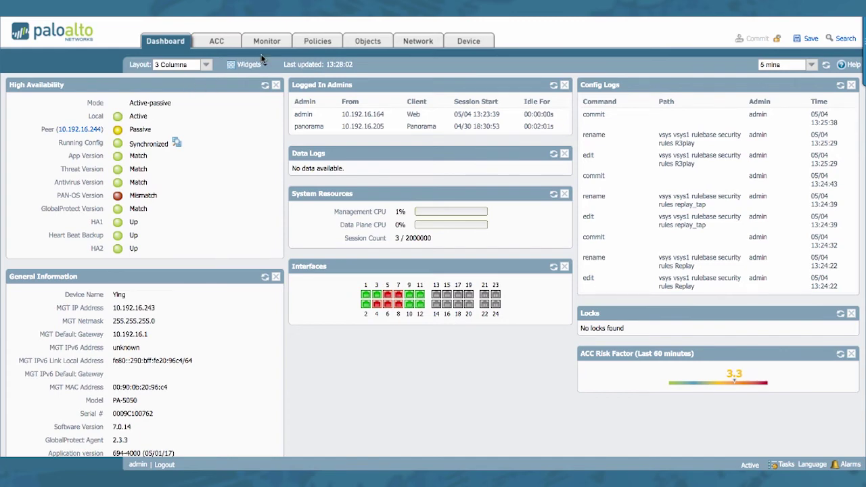
Rename the Replay and Replay-nsri security rules to R3play and R3play-nsri, and try to commit the changes
left_click(317, 42)
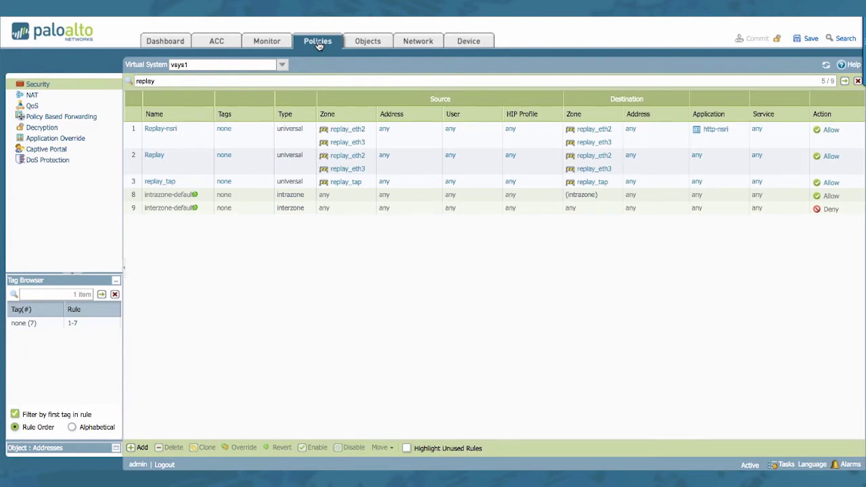
left_click(154, 160)
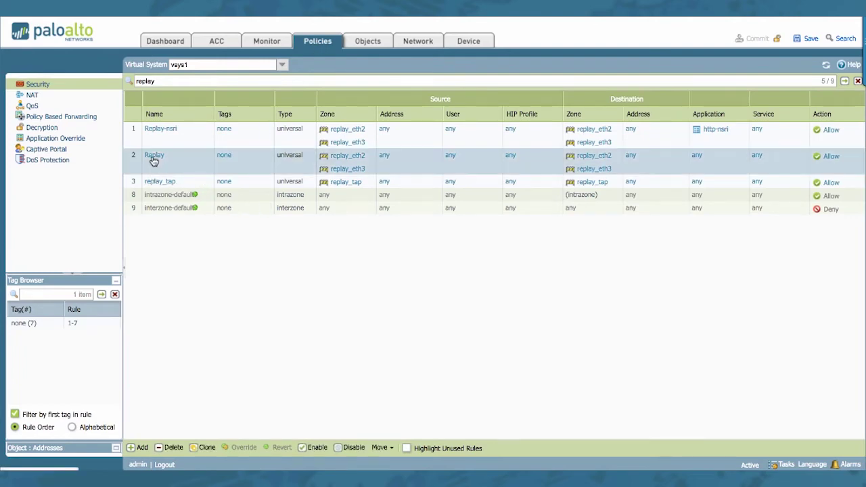
left_click(154, 156)
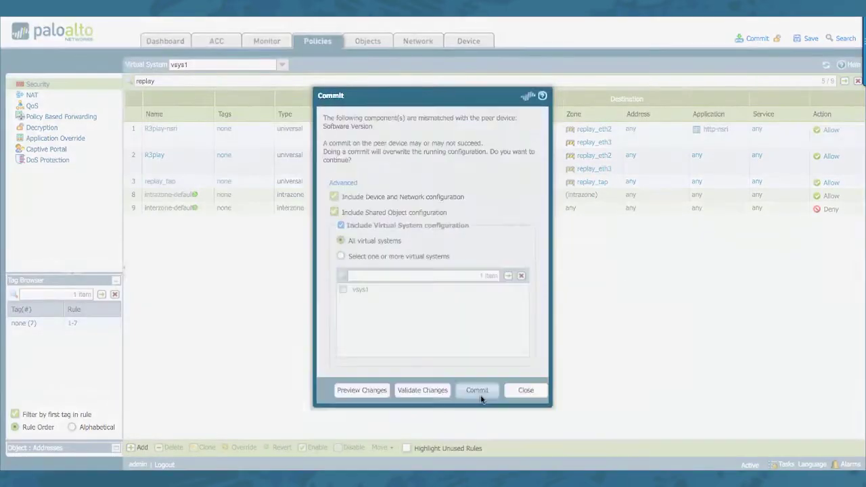
left_click(478, 391)
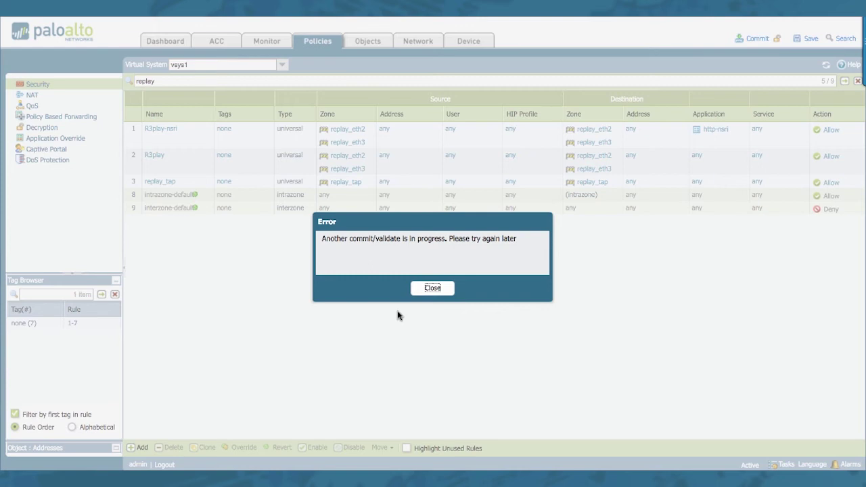
left_click(432, 289)
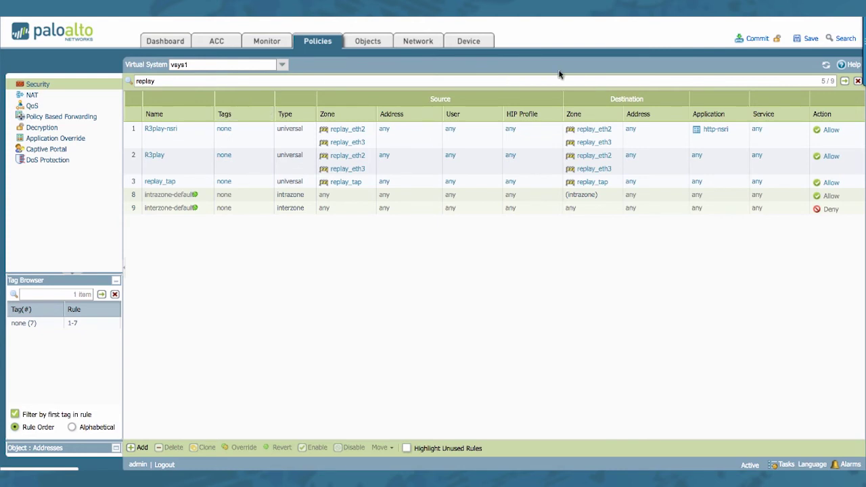
Commit the configuration again for all virtual systems and dismiss the commit progress
left_click(757, 43)
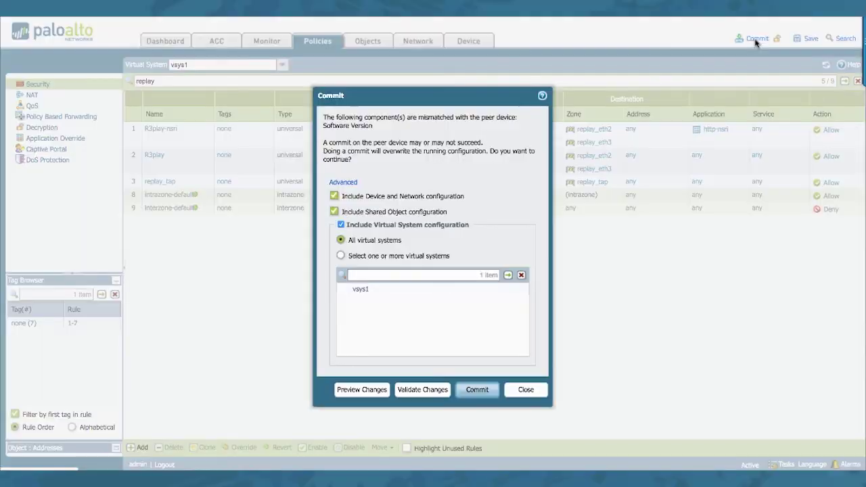
left_click(477, 391)
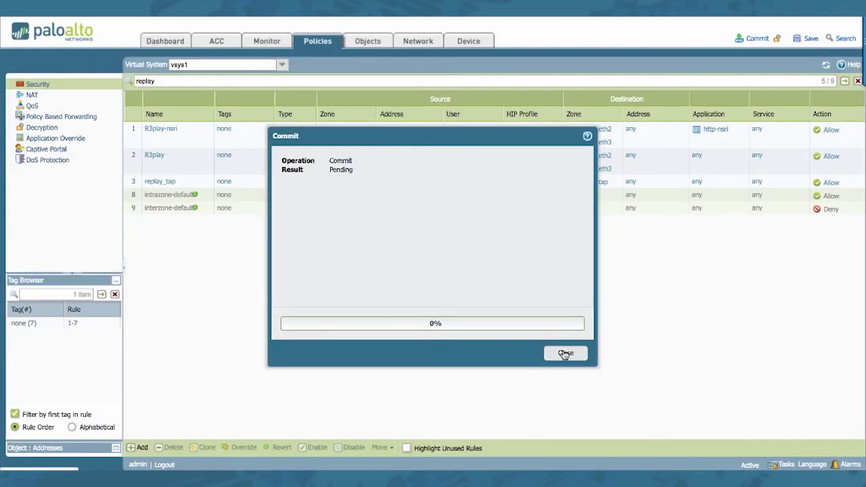
left_click(565, 354)
Cancel the running commit job in the Task Manager and close the task list
left_click(786, 465)
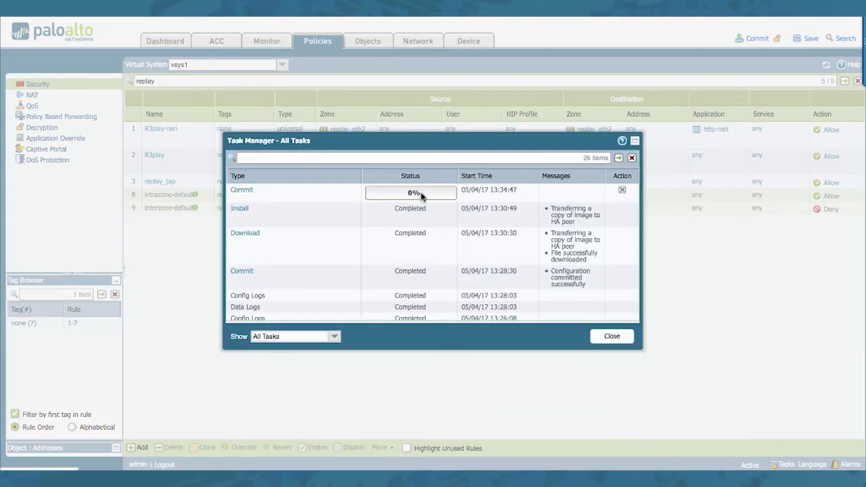
left_click(622, 192)
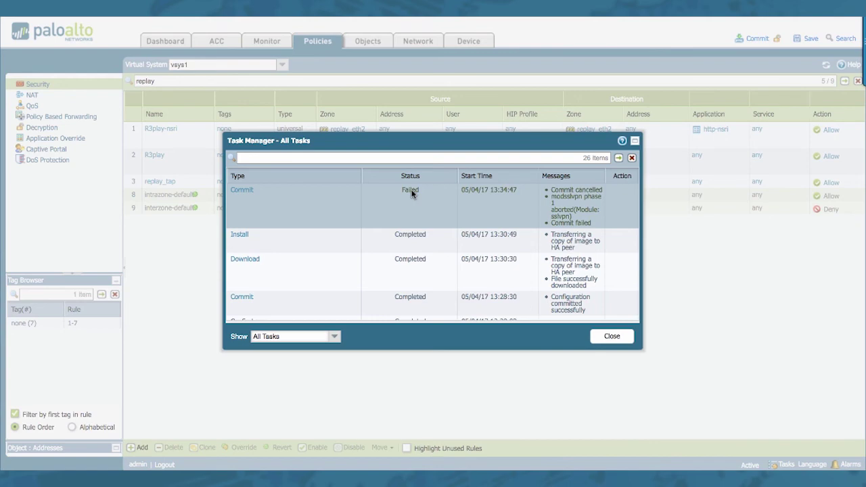
left_click(613, 337)
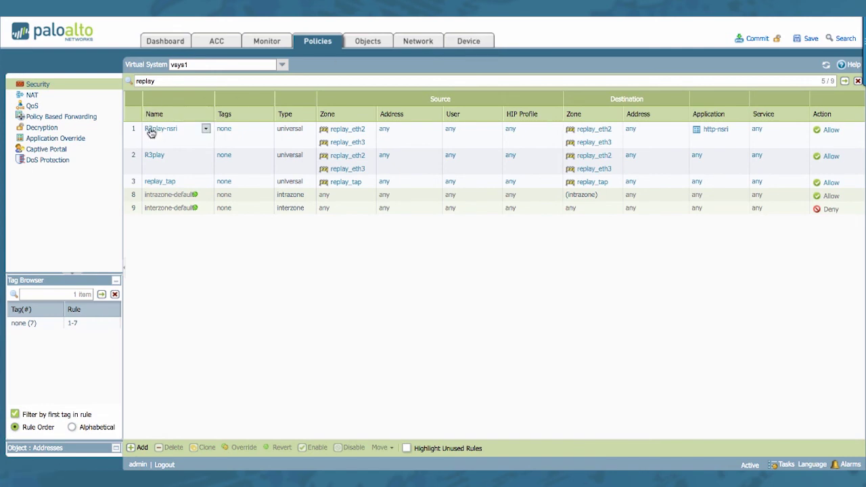
Revert to the running configuration in the device setup operations and return to the security policy rules
left_click(465, 42)
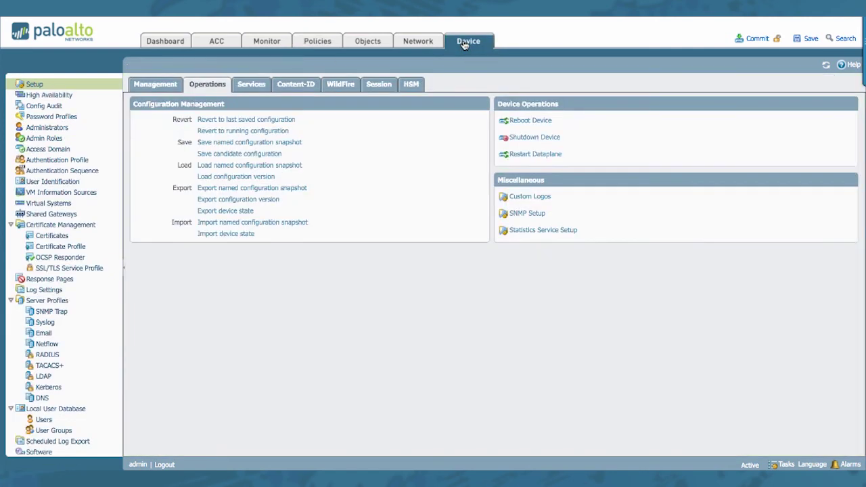
left_click(234, 132)
left_click(412, 288)
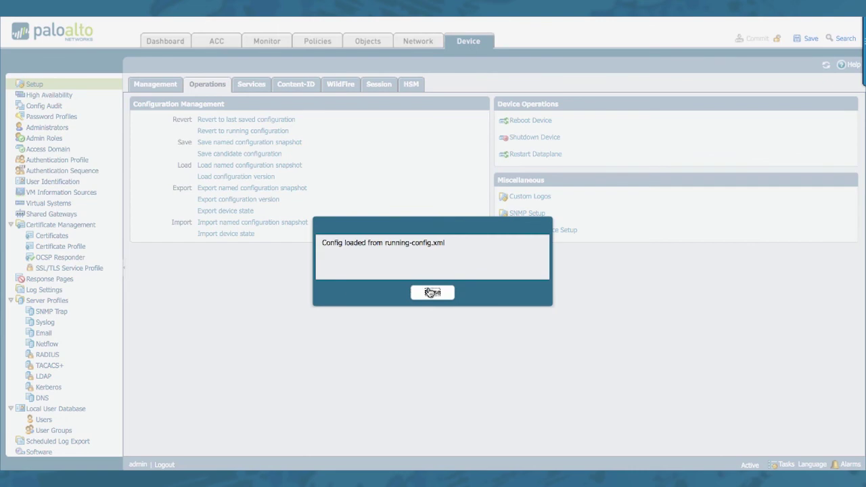
left_click(431, 292)
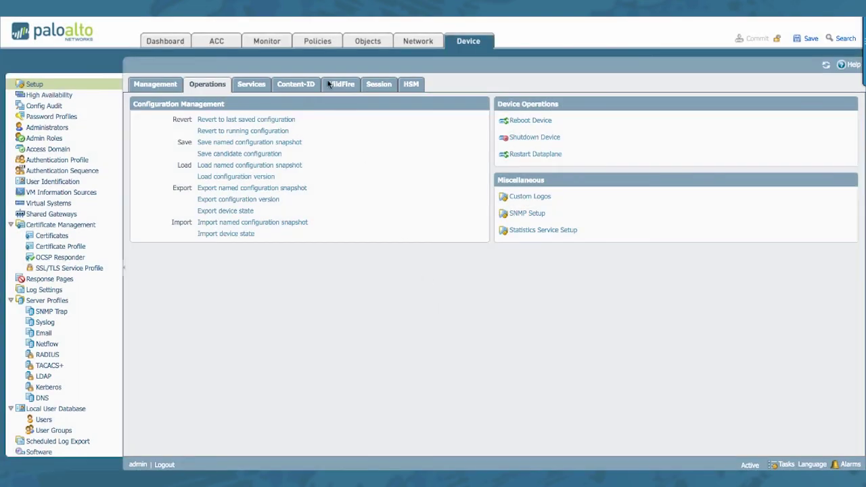
left_click(314, 47)
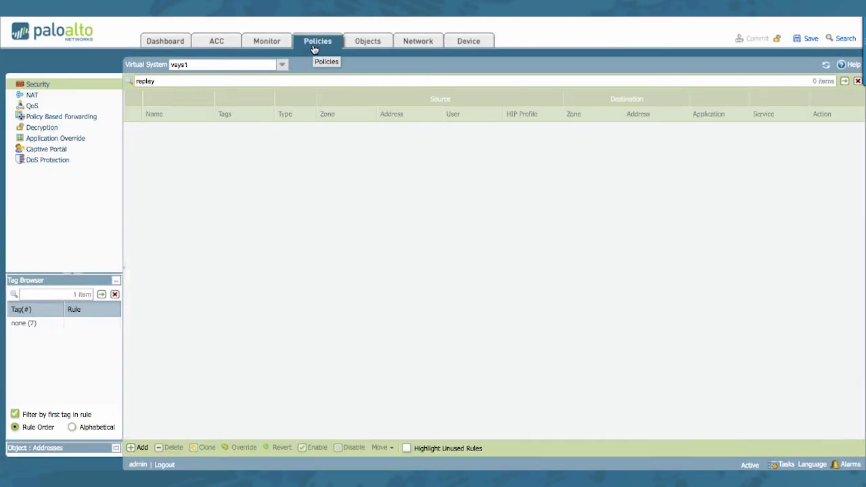